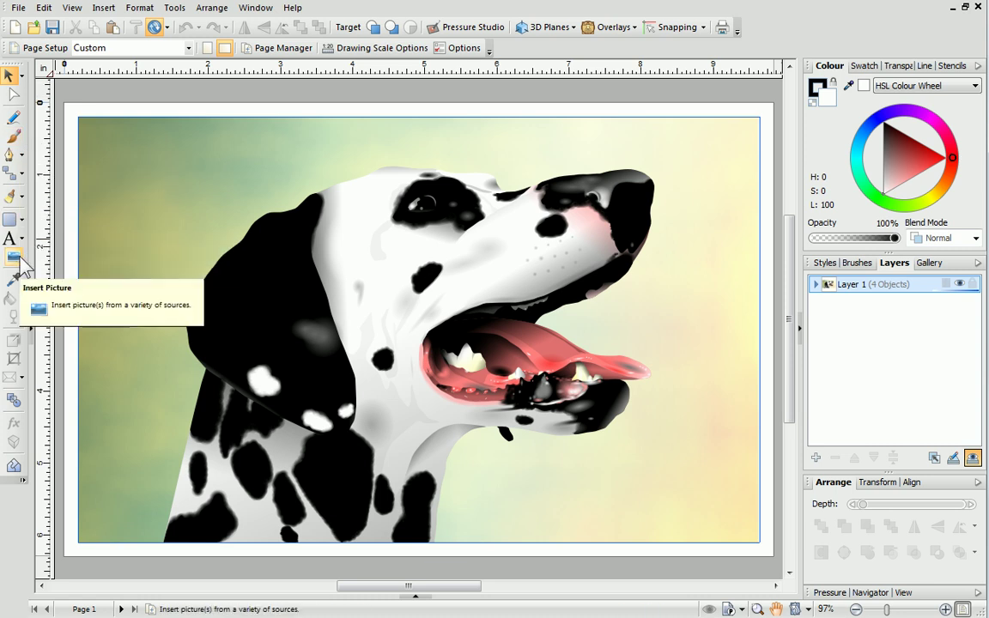
# Open the How To help at Design setup > Setting up your page
pyautogui.click(24, 156)
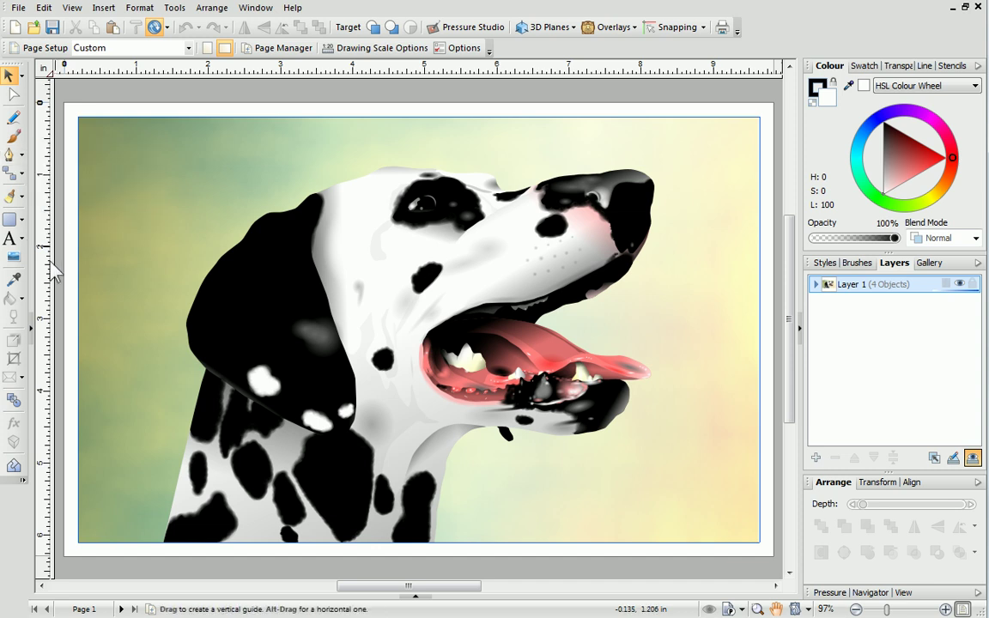
pyautogui.click(31, 325)
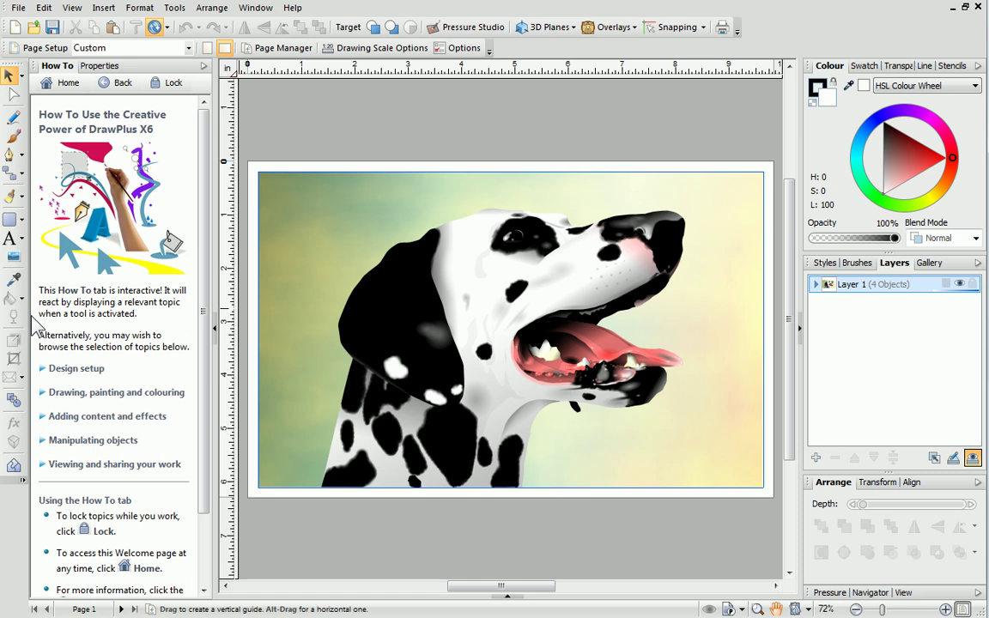
pyautogui.click(82, 369)
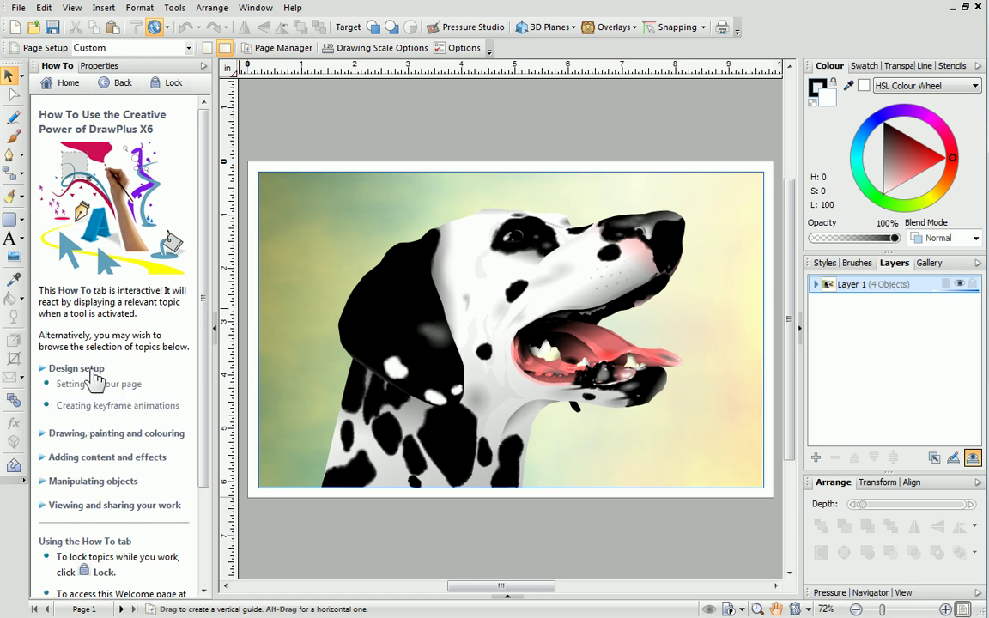
pyautogui.click(117, 383)
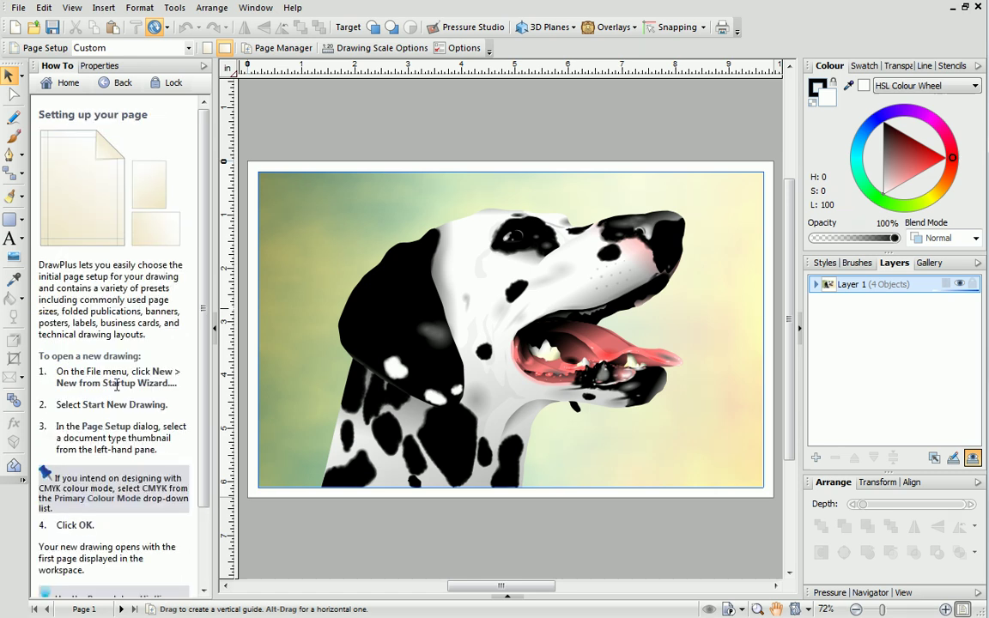
# Bring up the Pen Tool help topic and lock it in place
pyautogui.moveTo(205, 353); pyautogui.dragTo(204, 434)
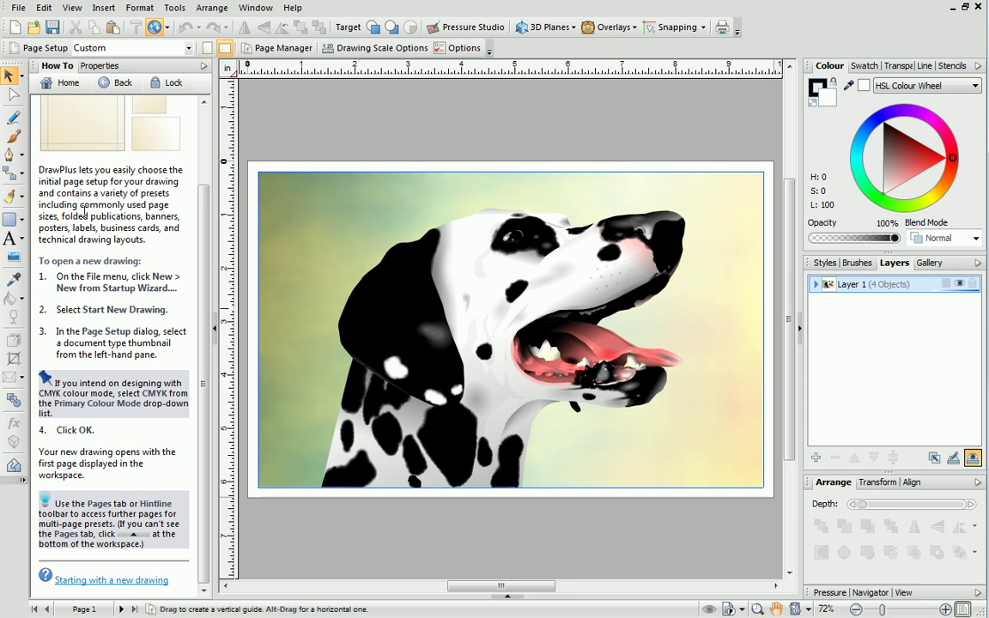
pyautogui.click(13, 161)
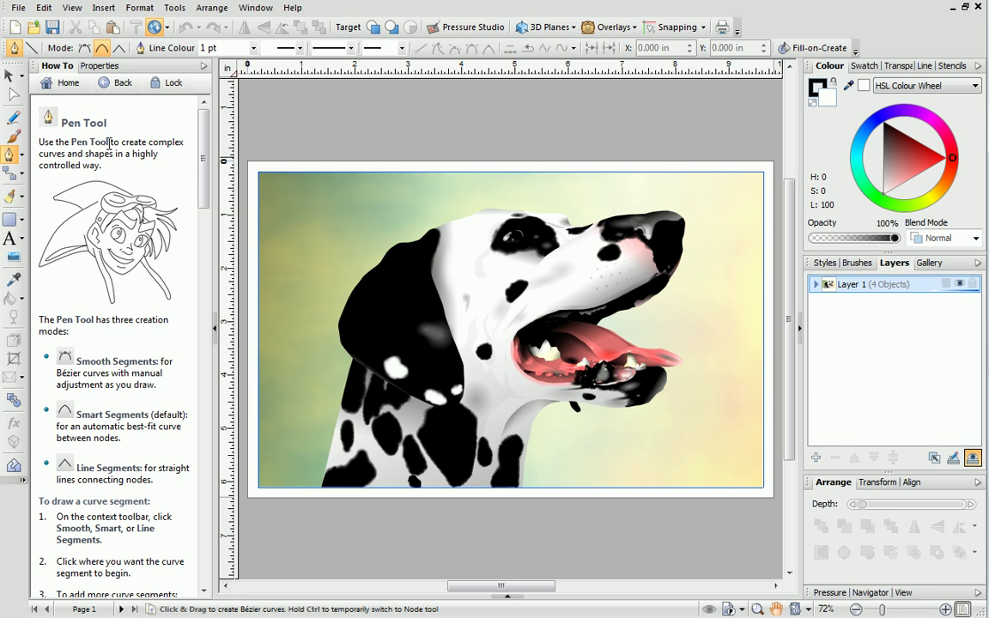
pyautogui.click(170, 87)
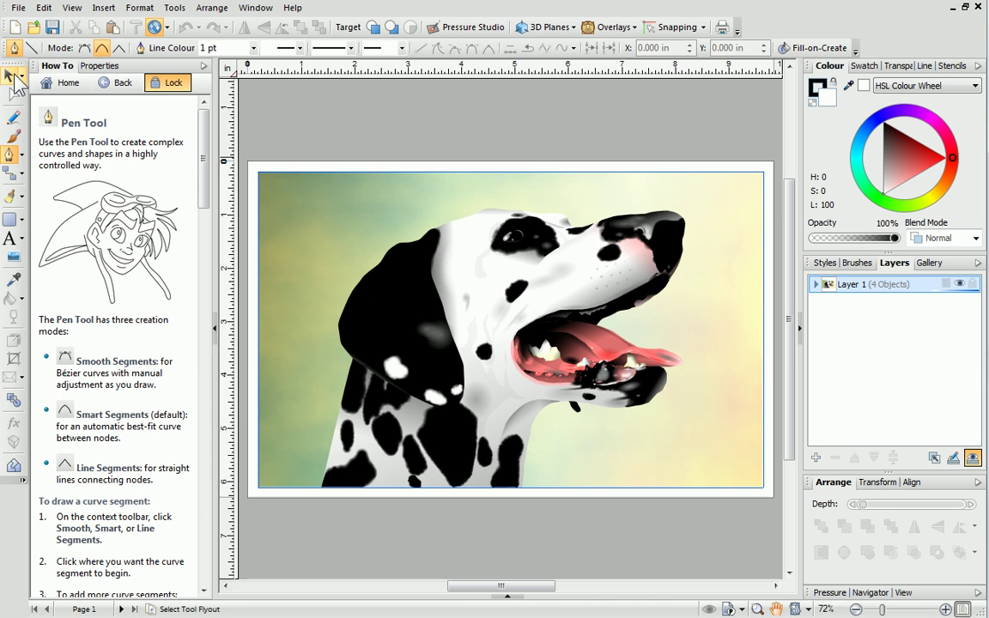
# With the Pick tool, check Object Defaults in Properties, then collapse the left studio pane
pyautogui.click(11, 75)
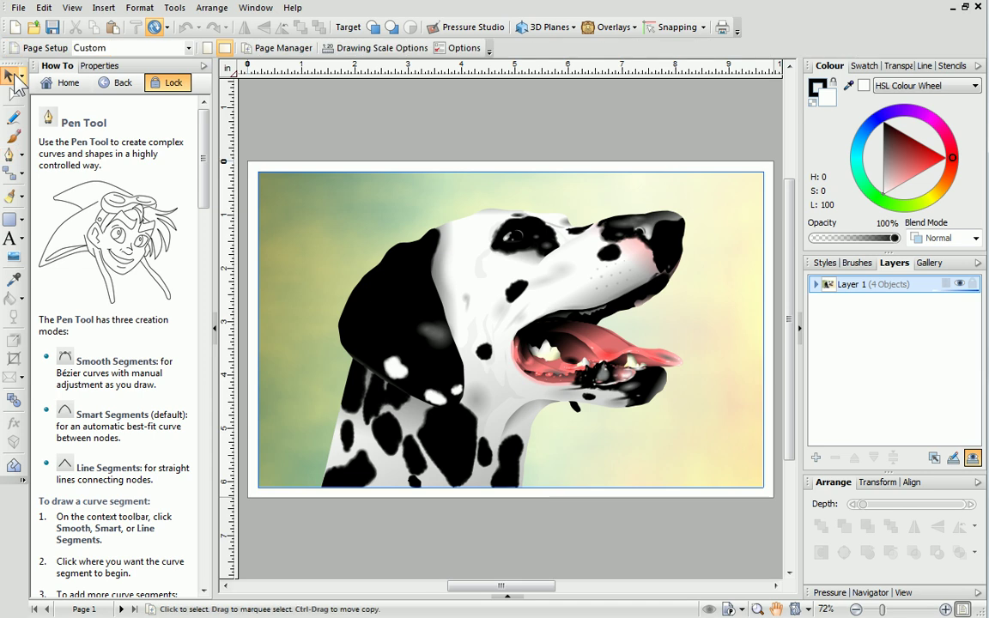
pyautogui.click(94, 66)
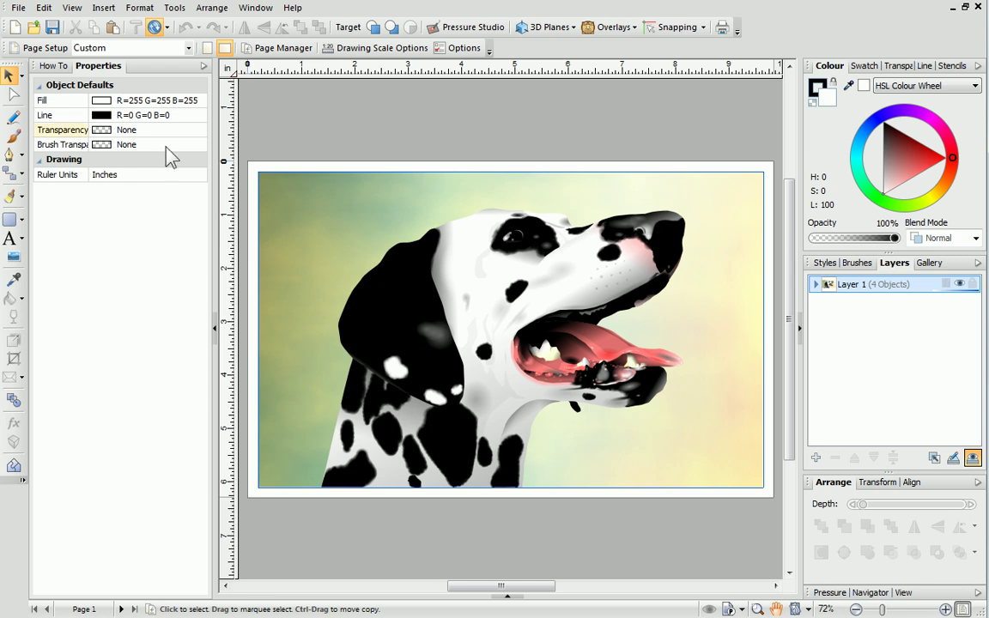
pyautogui.click(215, 328)
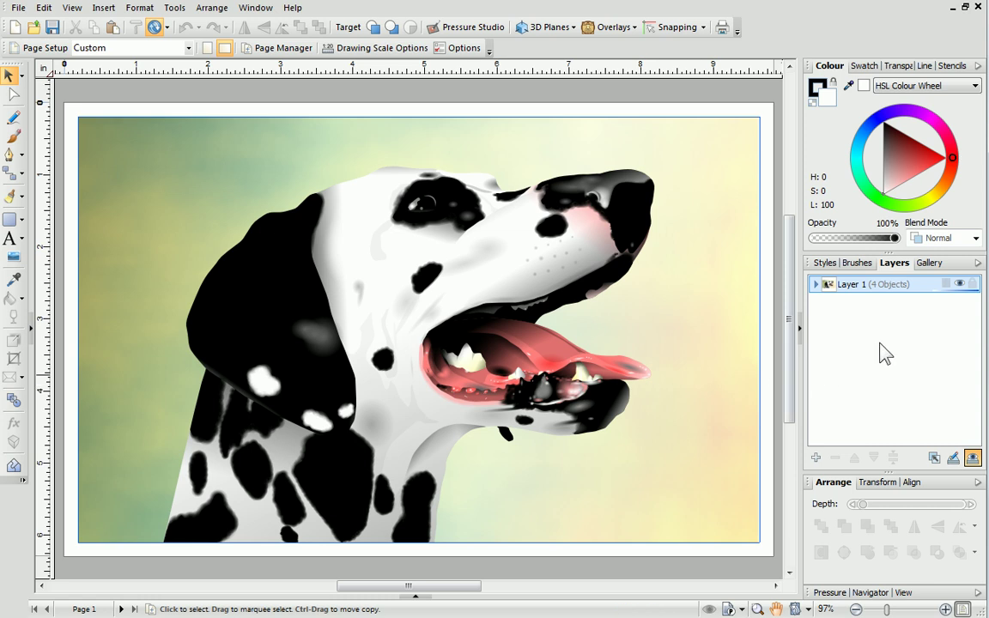
pyautogui.click(978, 263)
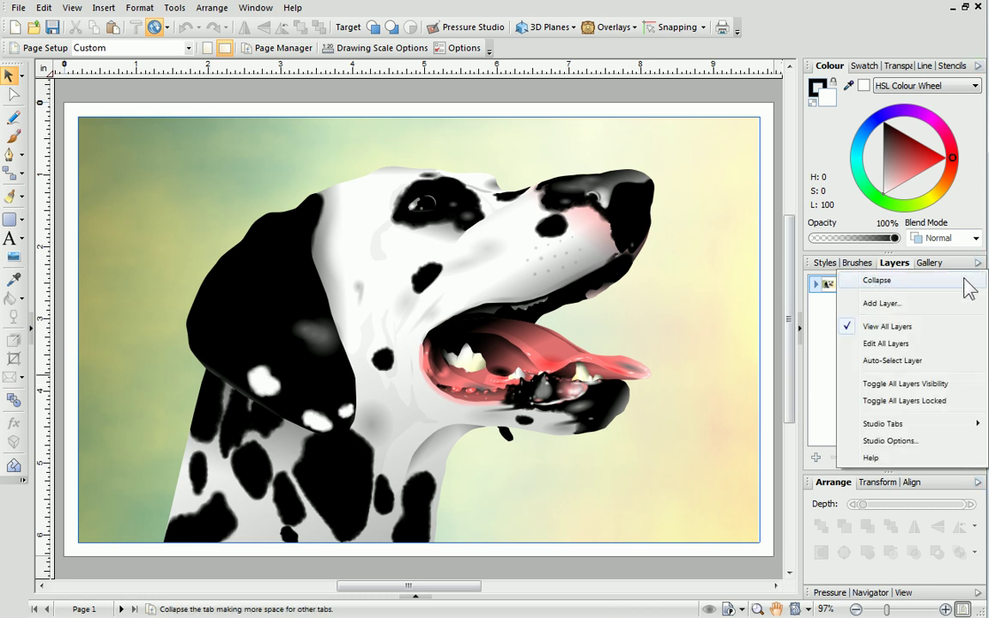
pyautogui.click(969, 280)
pyautogui.click(977, 276)
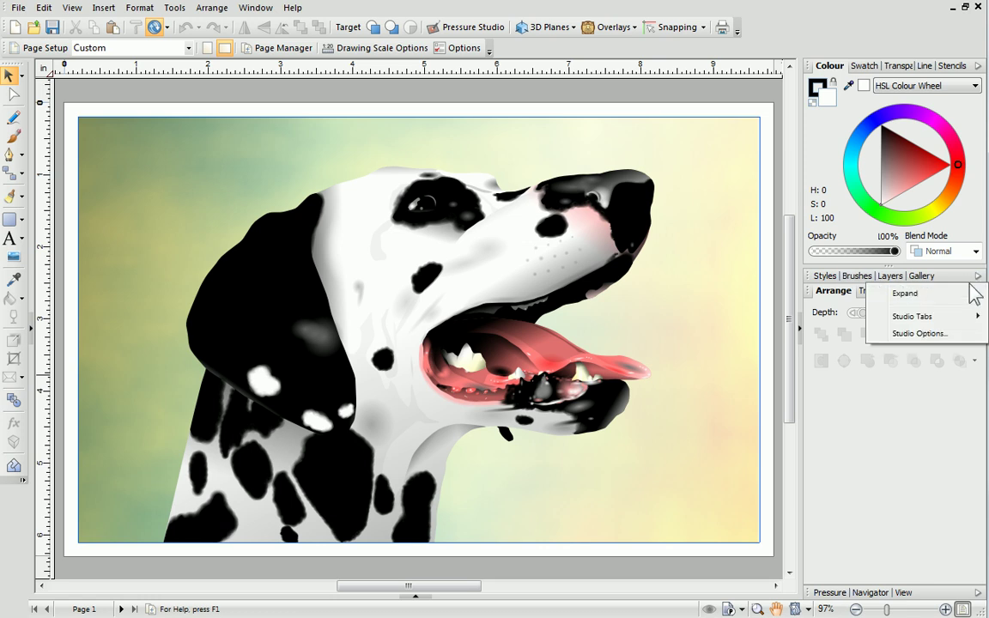
pyautogui.click(963, 293)
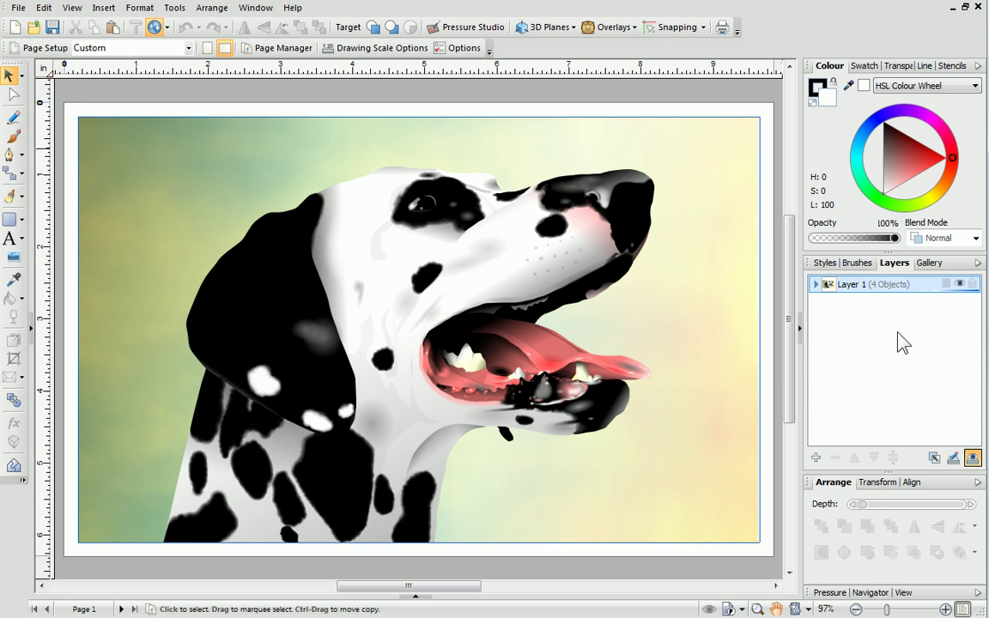
# Move the Layers tab ahead of Styles and open the Pages panel
pyautogui.click(897, 266)
pyautogui.moveTo(823, 264); pyautogui.dragTo(818, 266)
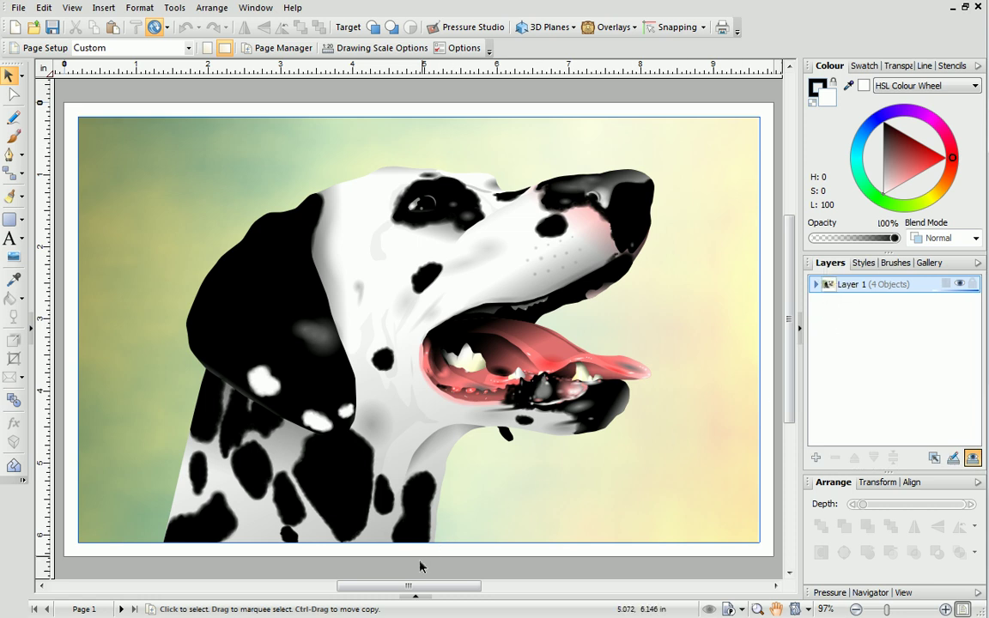
pyautogui.click(415, 596)
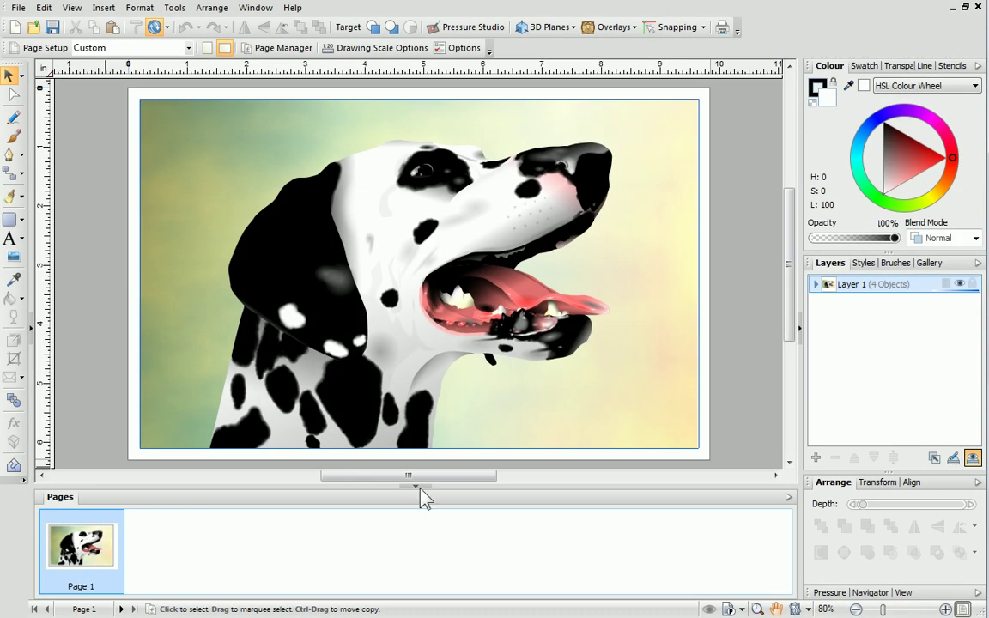
pyautogui.click(415, 486)
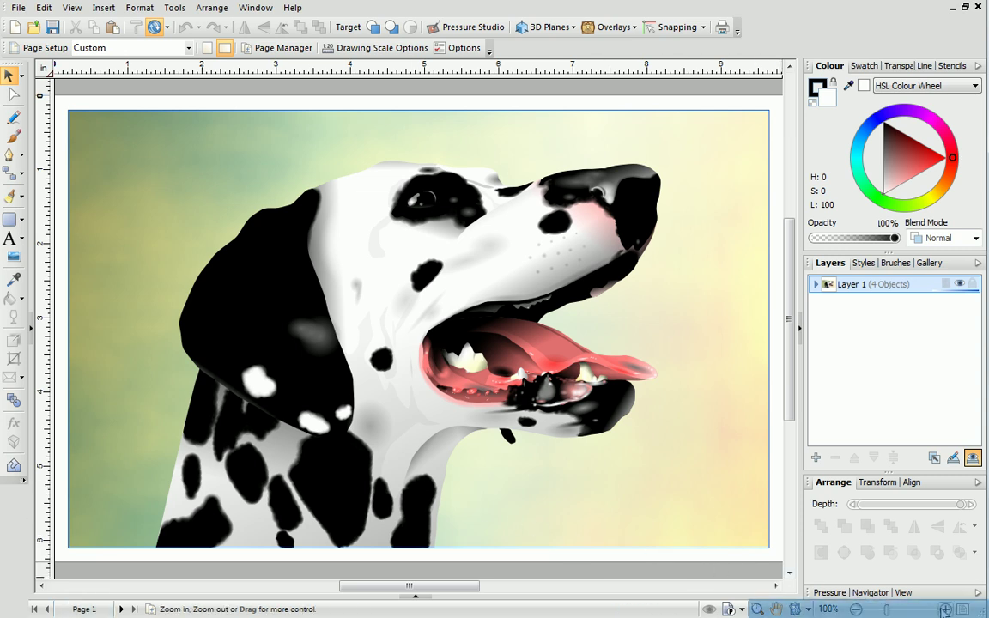
pyautogui.click(945, 609)
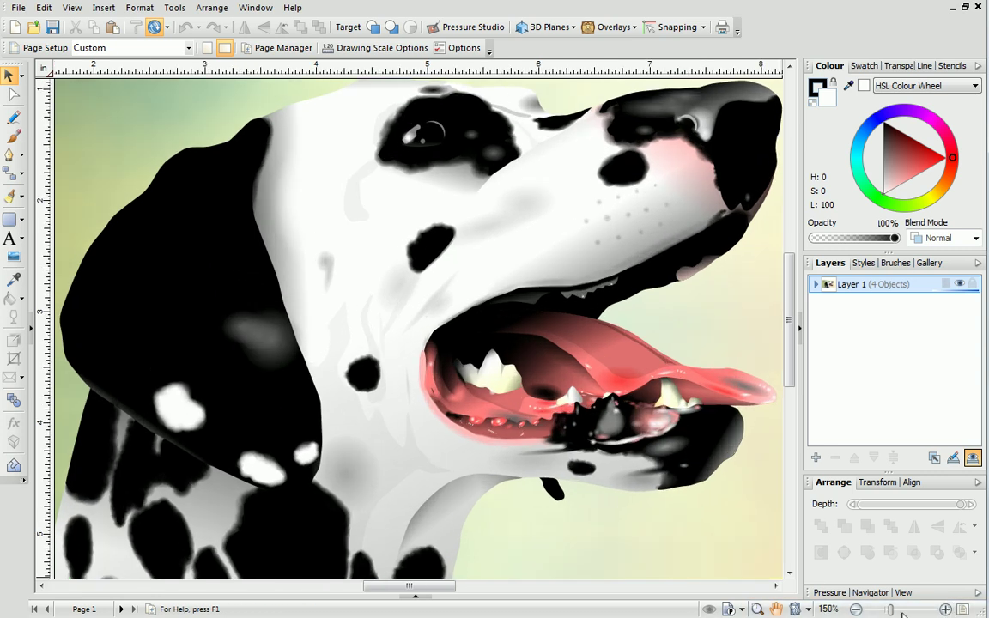
pyautogui.click(856, 609)
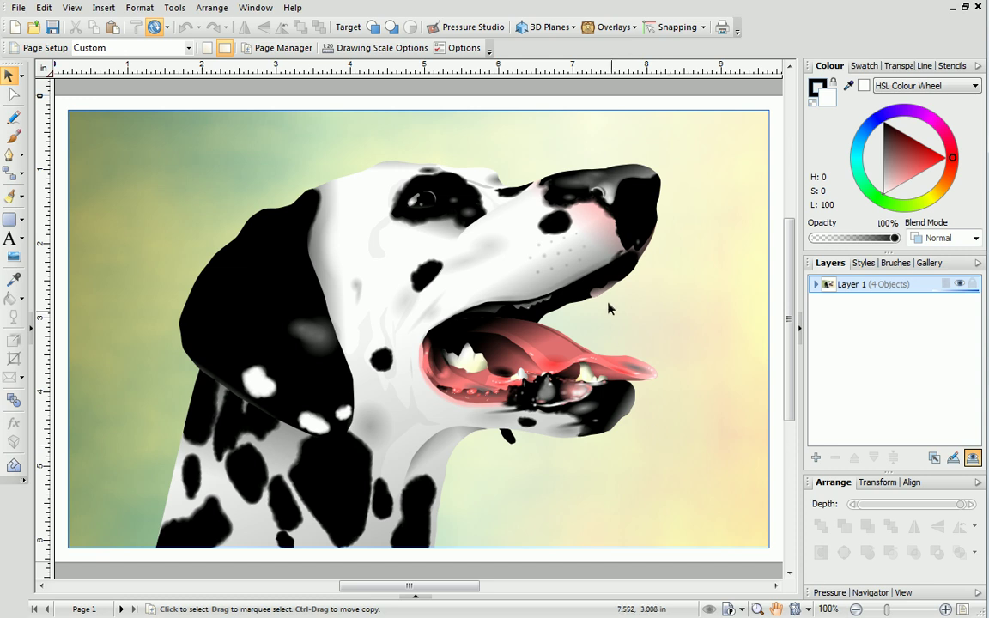
# Open and close Pressure Studio, then expand the Pressure profile settings
pyautogui.click(496, 42)
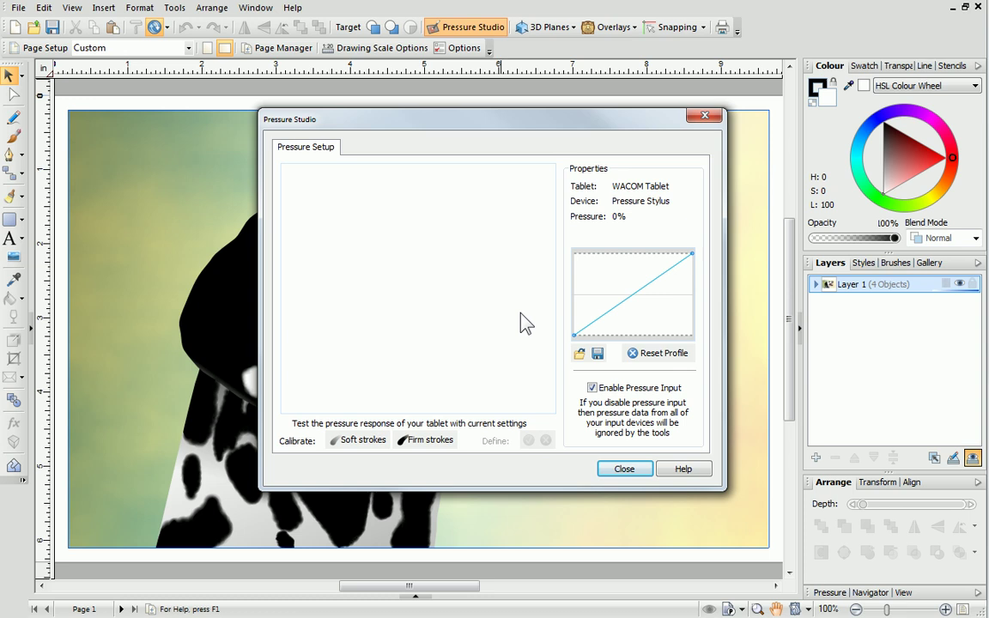
pyautogui.click(618, 469)
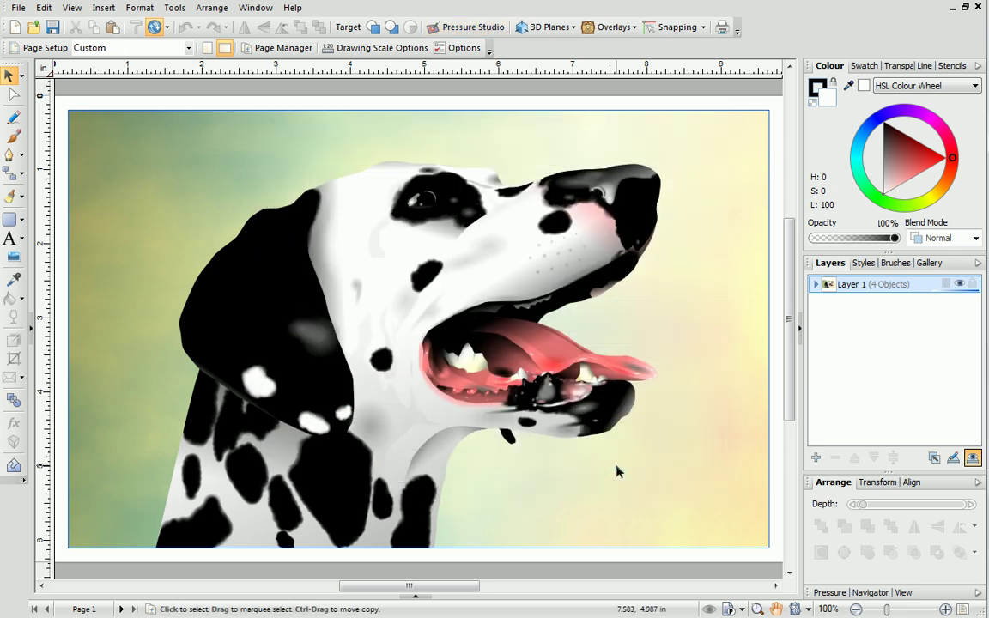
pyautogui.click(826, 592)
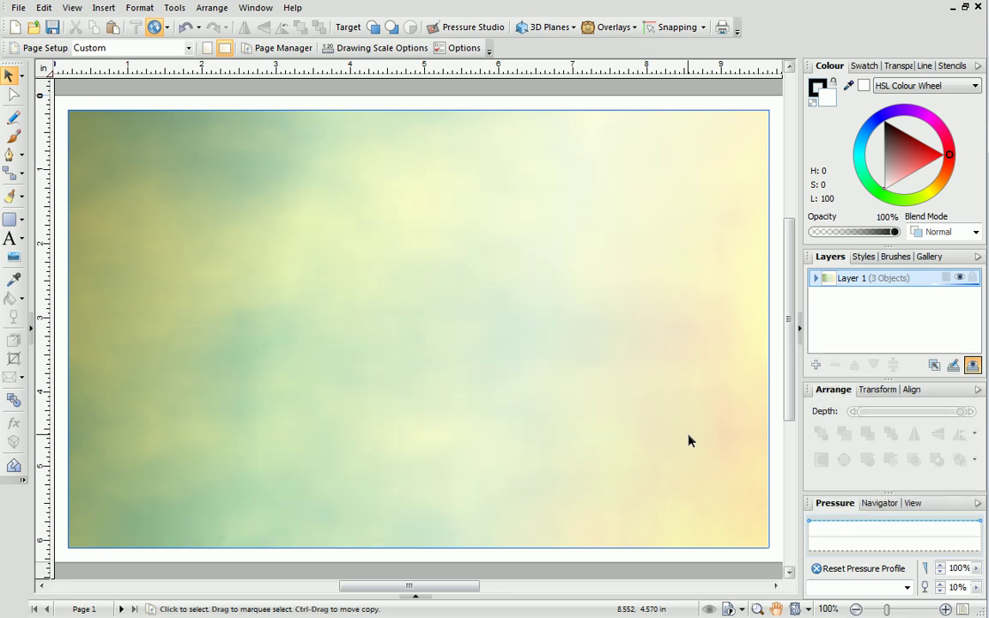
# Insert cat.png, sizing it from near the top-left down to the page's bottom edge
pyautogui.click(14, 259)
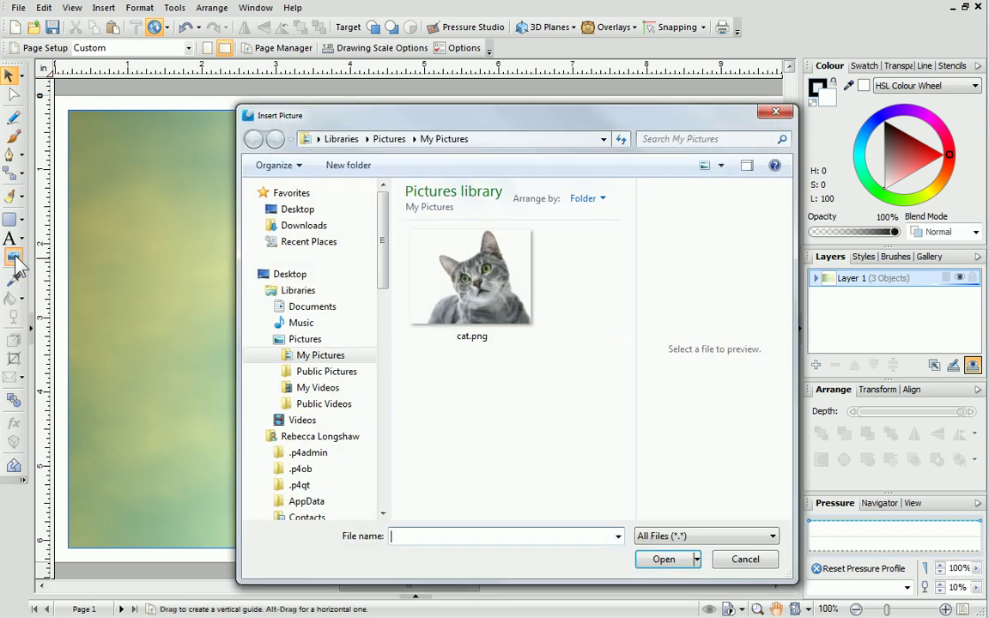
pyautogui.click(444, 278)
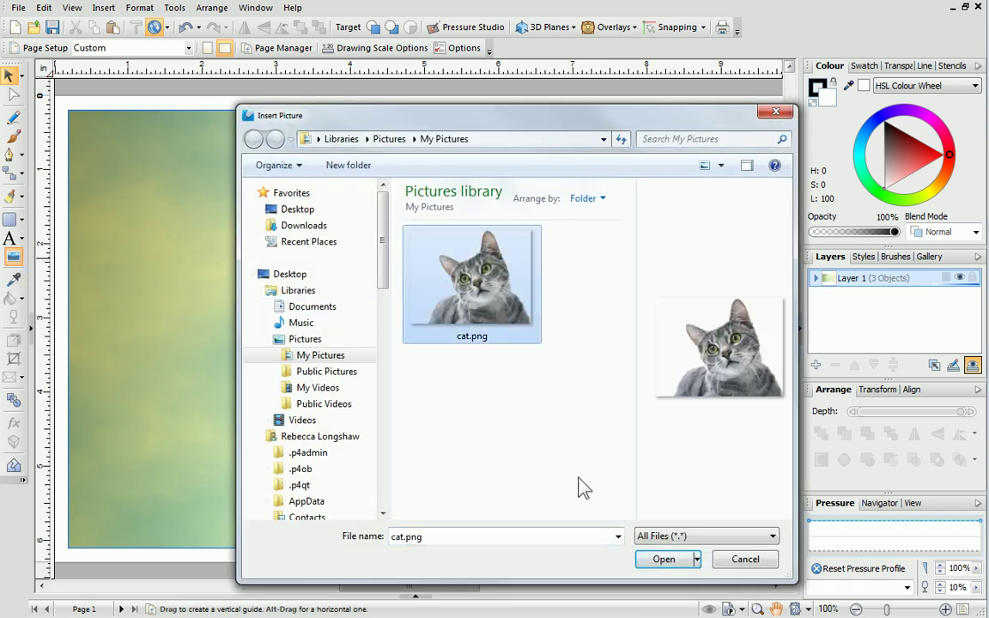
pyautogui.click(648, 559)
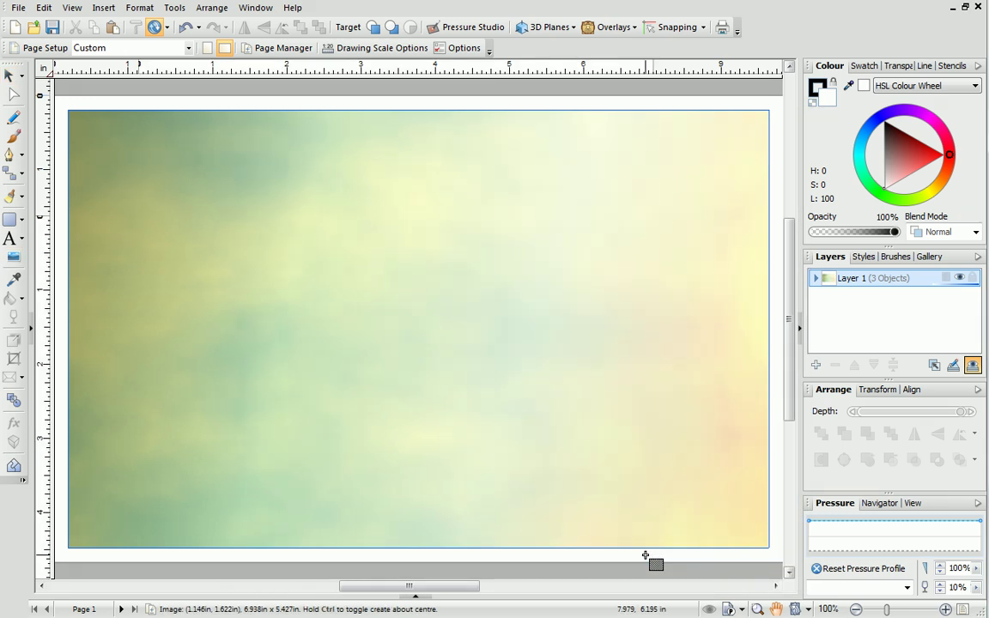
pyautogui.moveTo(118, 145); pyautogui.dragTo(855, 556)
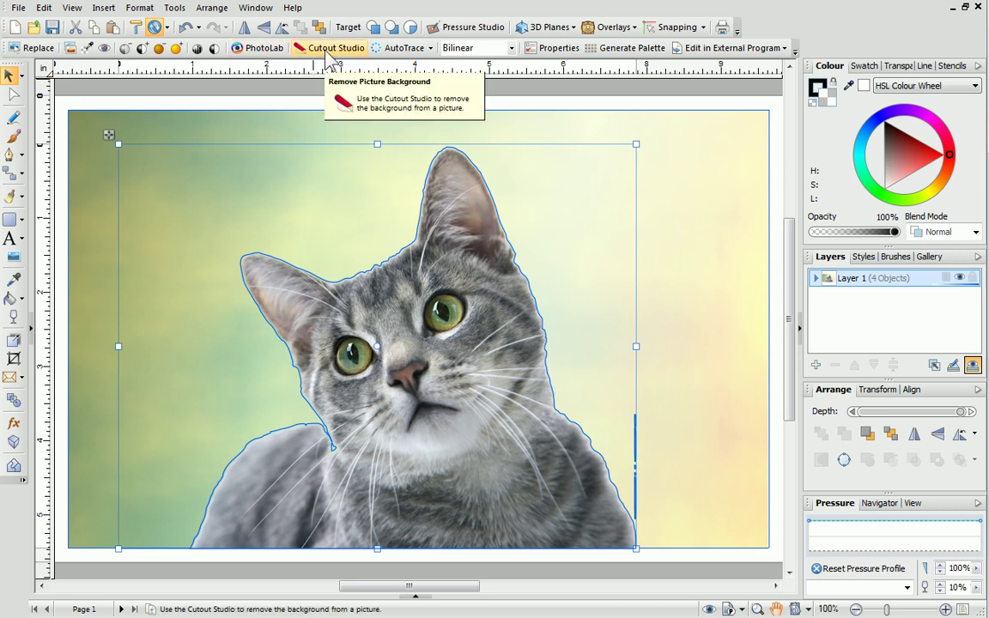
pyautogui.click(262, 48)
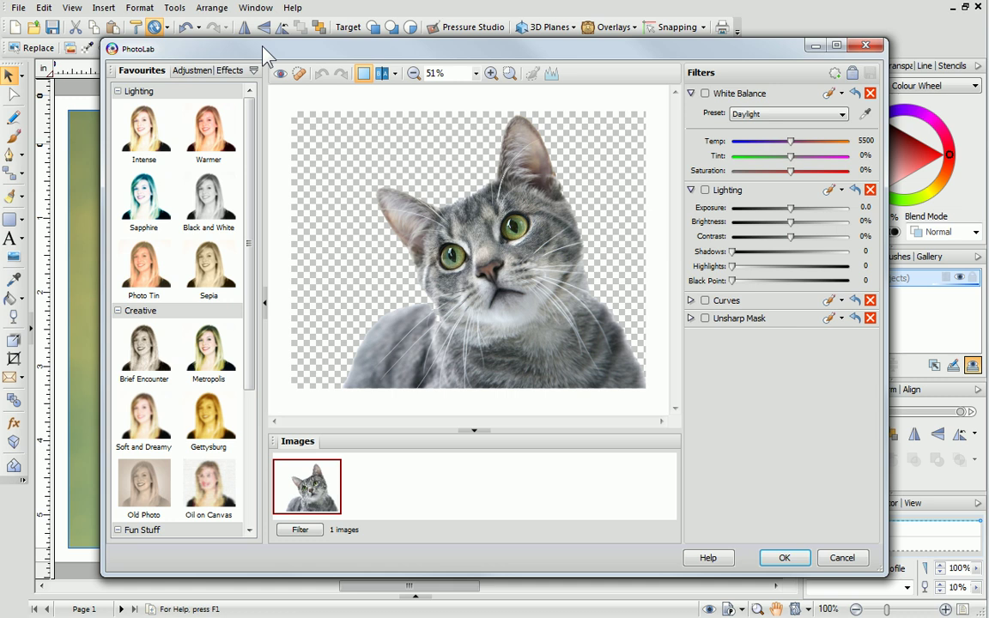
pyautogui.click(831, 558)
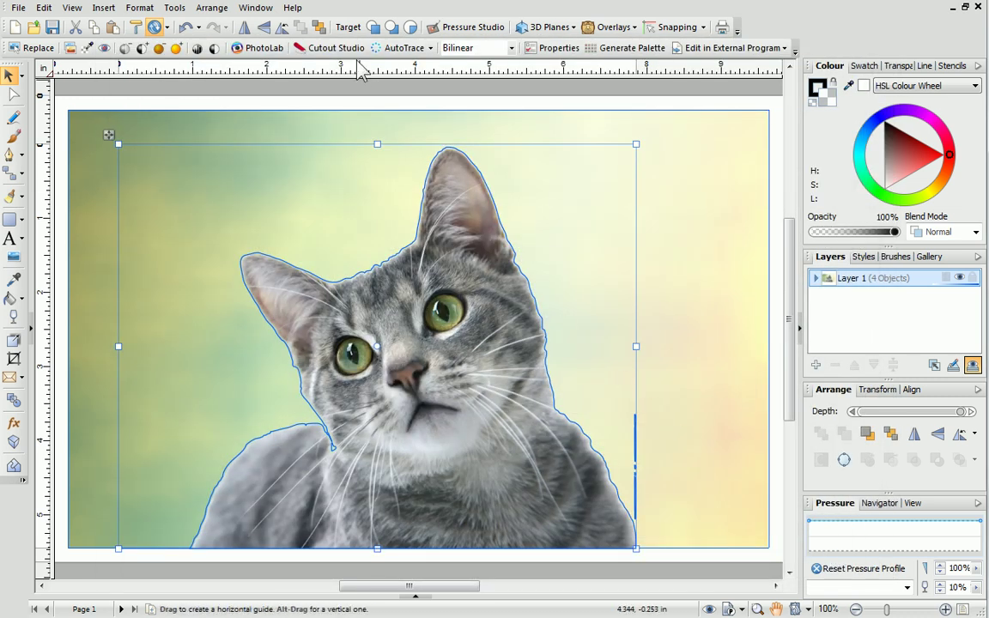
pyautogui.click(326, 48)
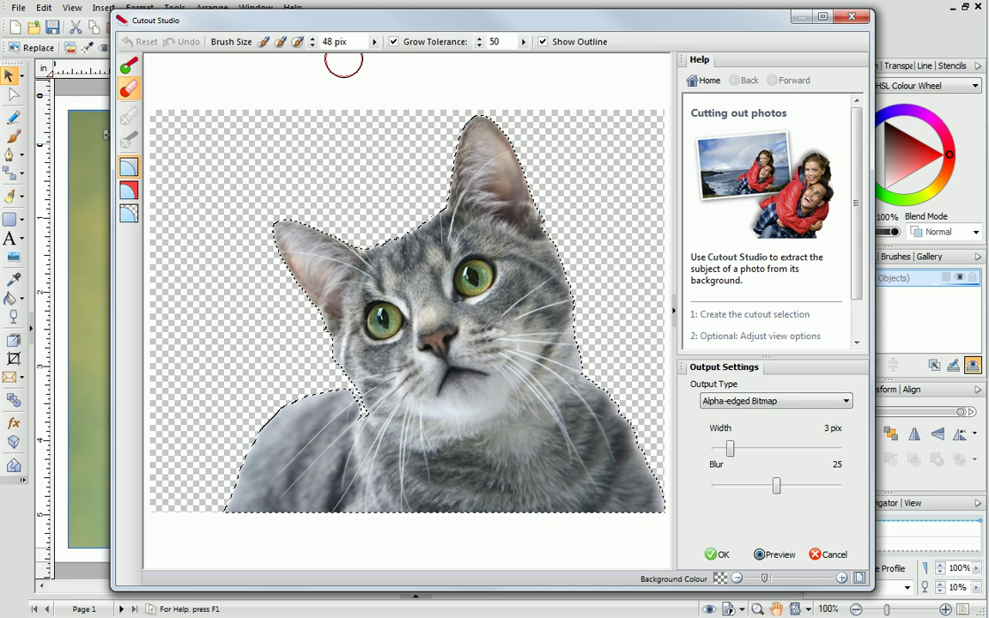
pyautogui.click(822, 554)
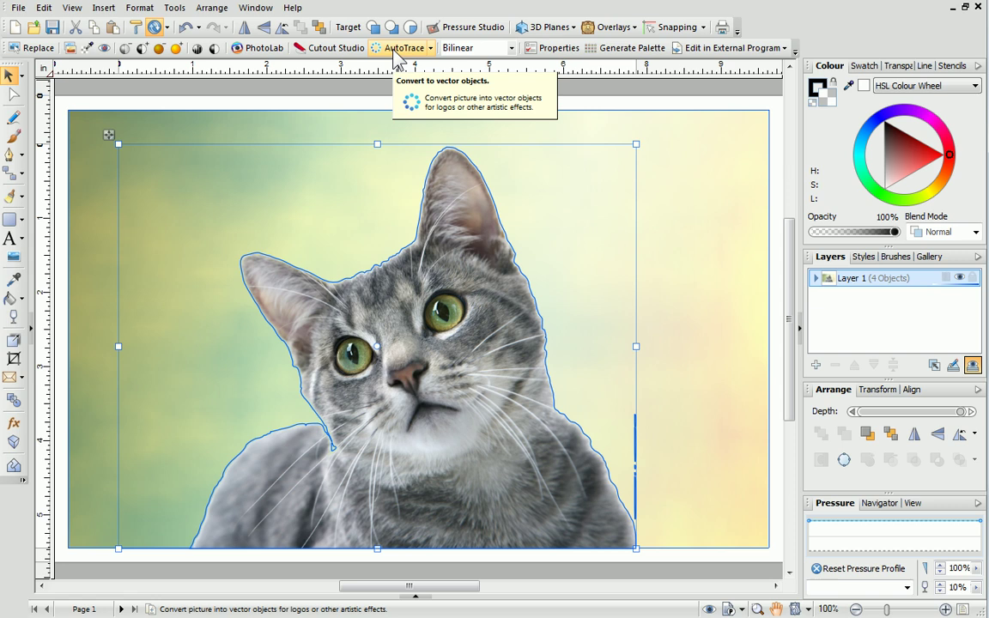
pyautogui.click(395, 50)
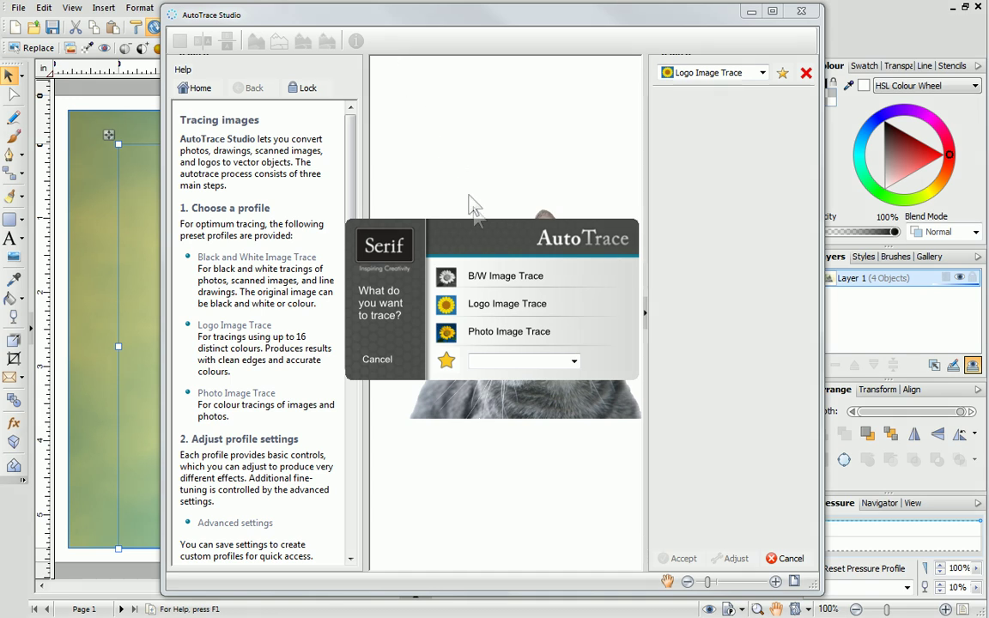
pyautogui.click(510, 333)
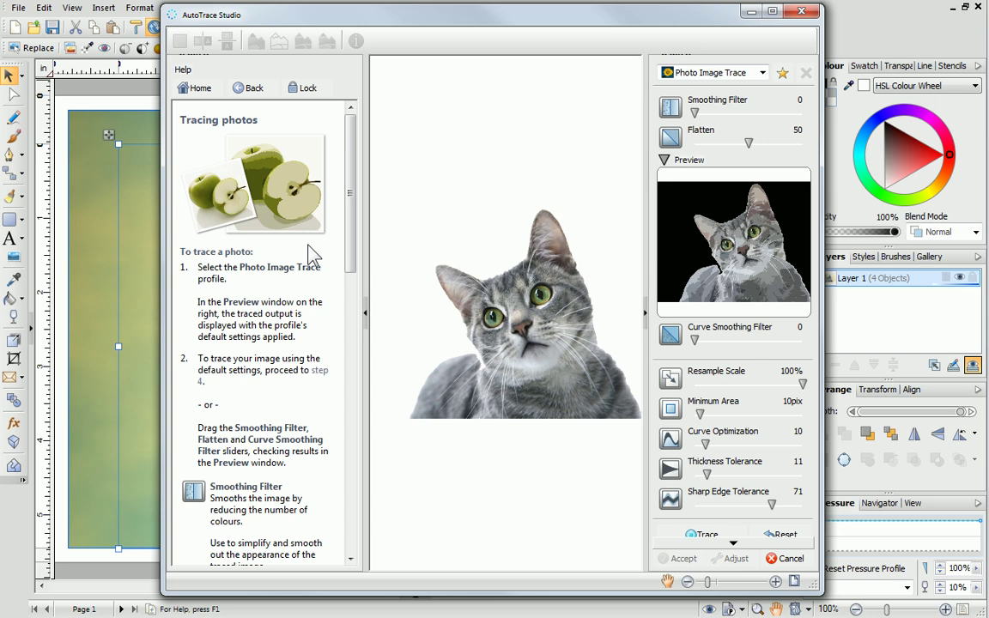
pyautogui.click(777, 559)
pyautogui.click(775, 560)
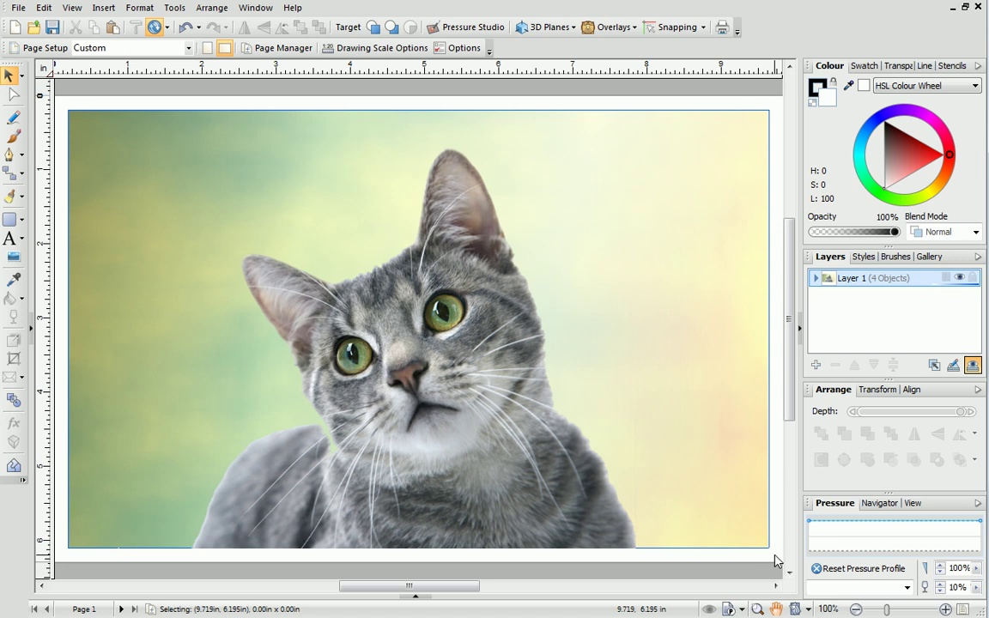